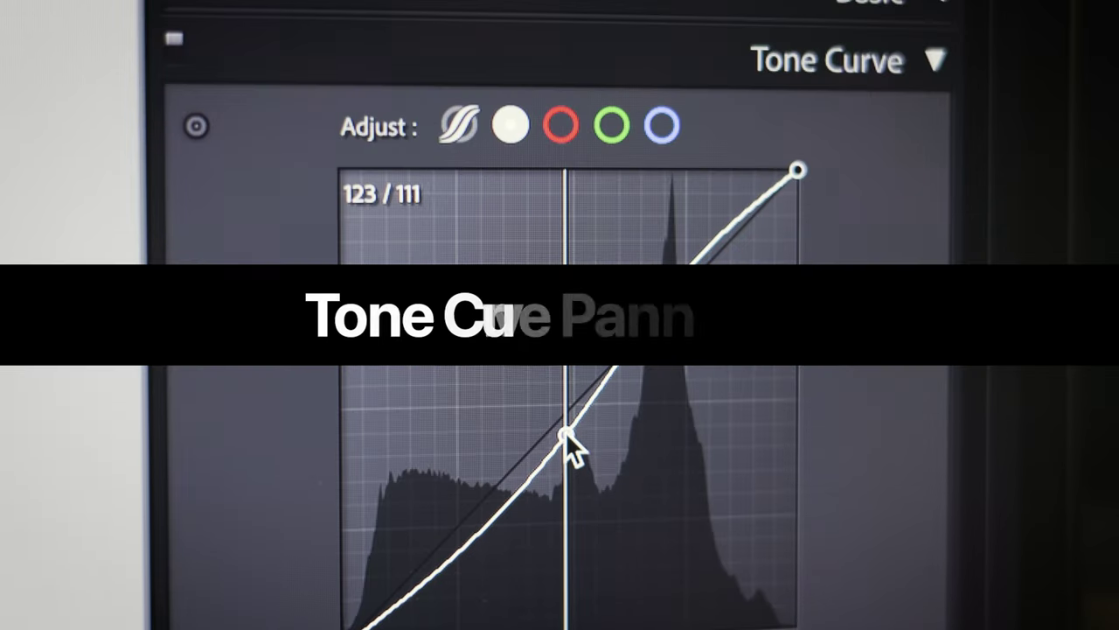
left_click(564, 435)
left_click_drag(459, 541, 451, 556)
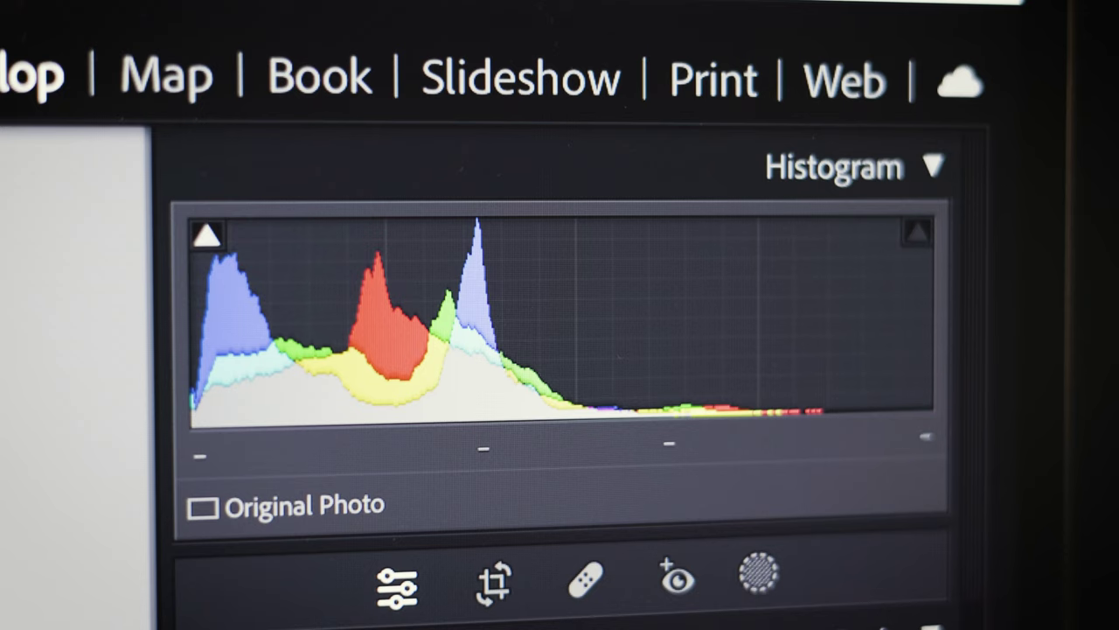
left_click_drag(525, 315, 643, 315)
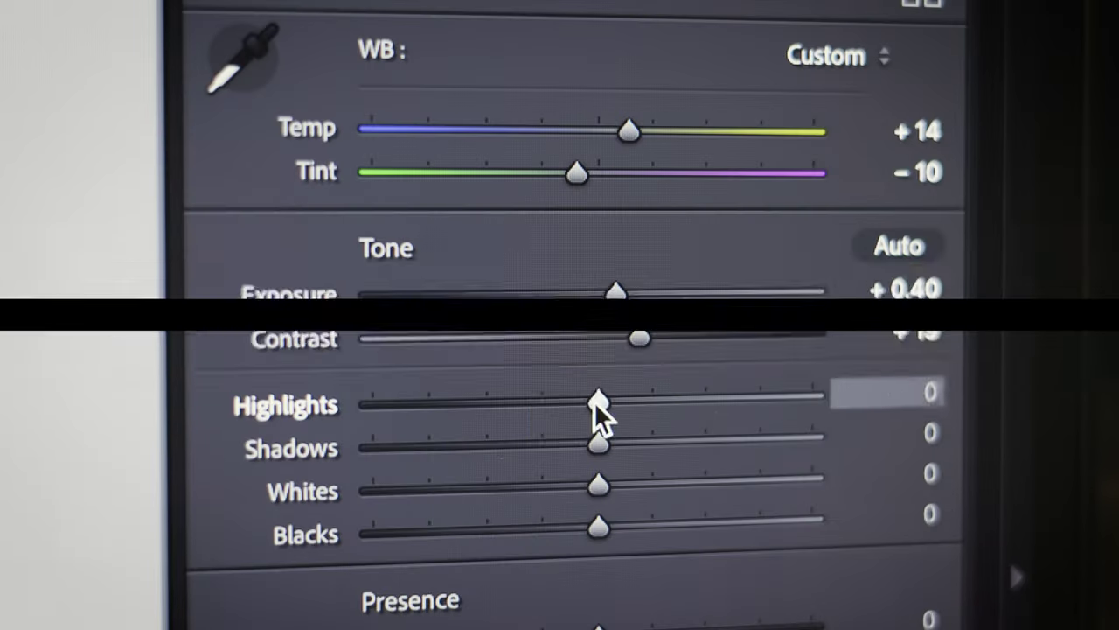
left_click_drag(594, 401, 498, 417)
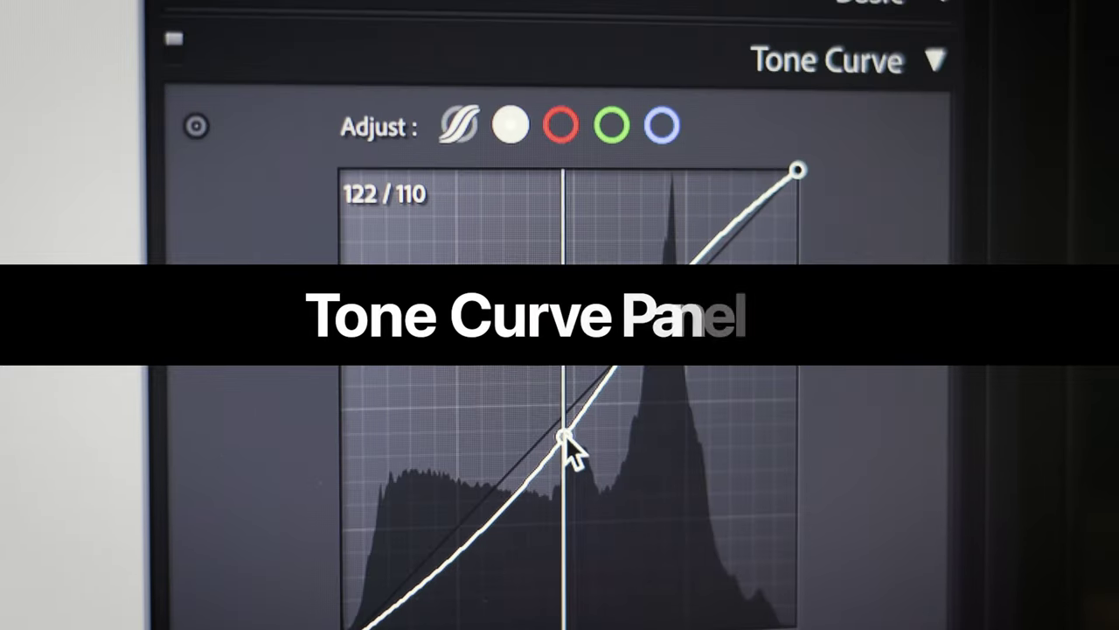
left_click(467, 544)
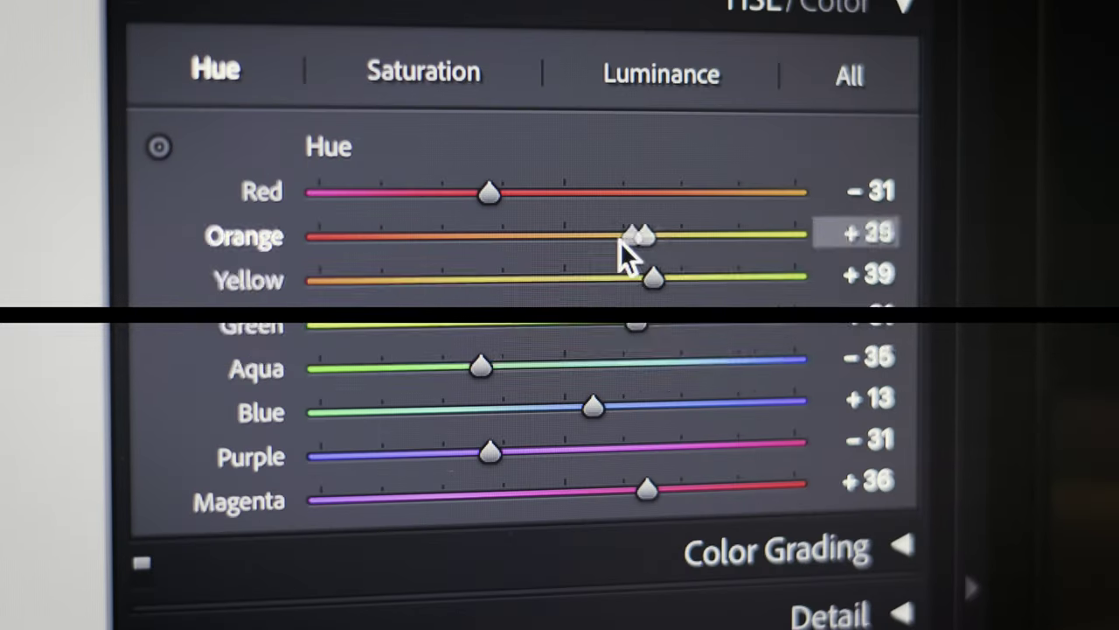
left_click_drag(624, 242, 617, 234)
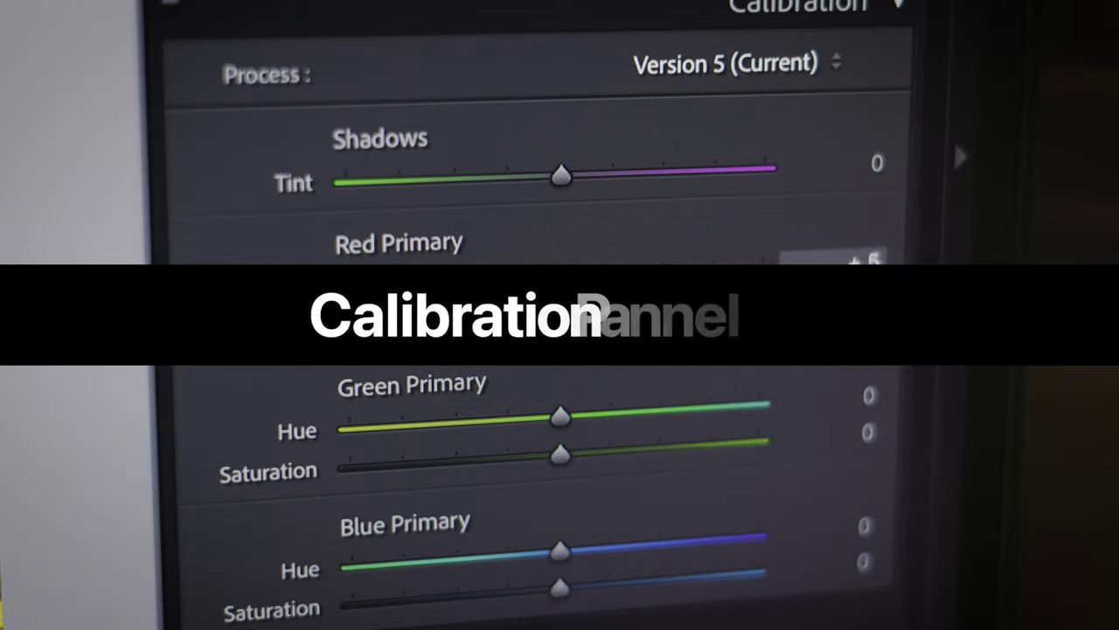
left_click_drag(574, 265, 614, 262)
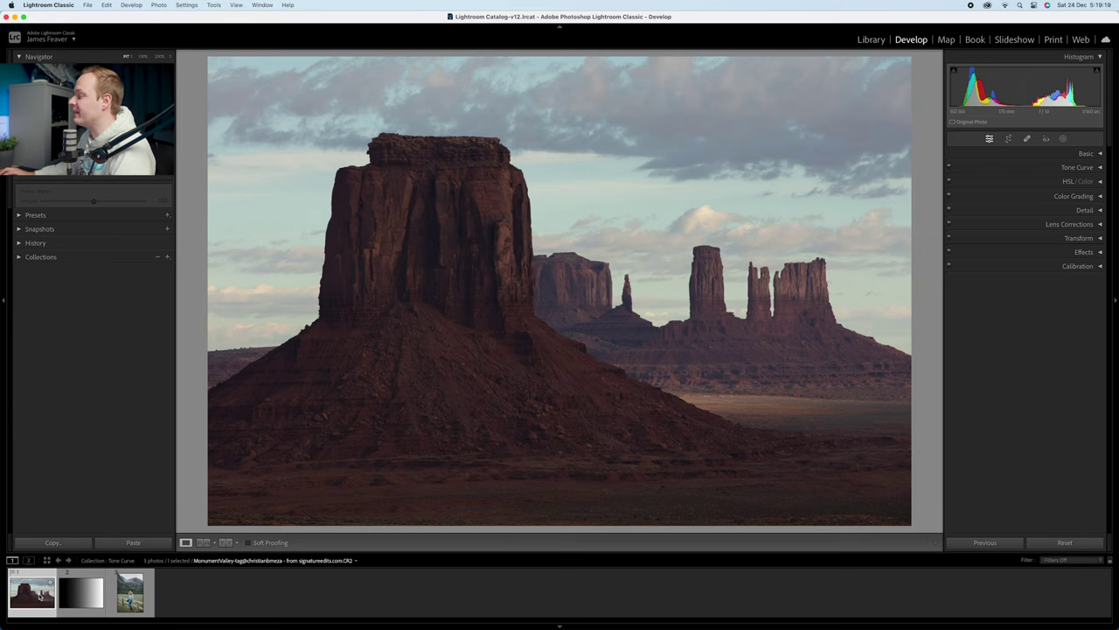
View the black-to-white gradient and the portrait on the fence, and return to the Monument Valley photo
left_click(81, 591)
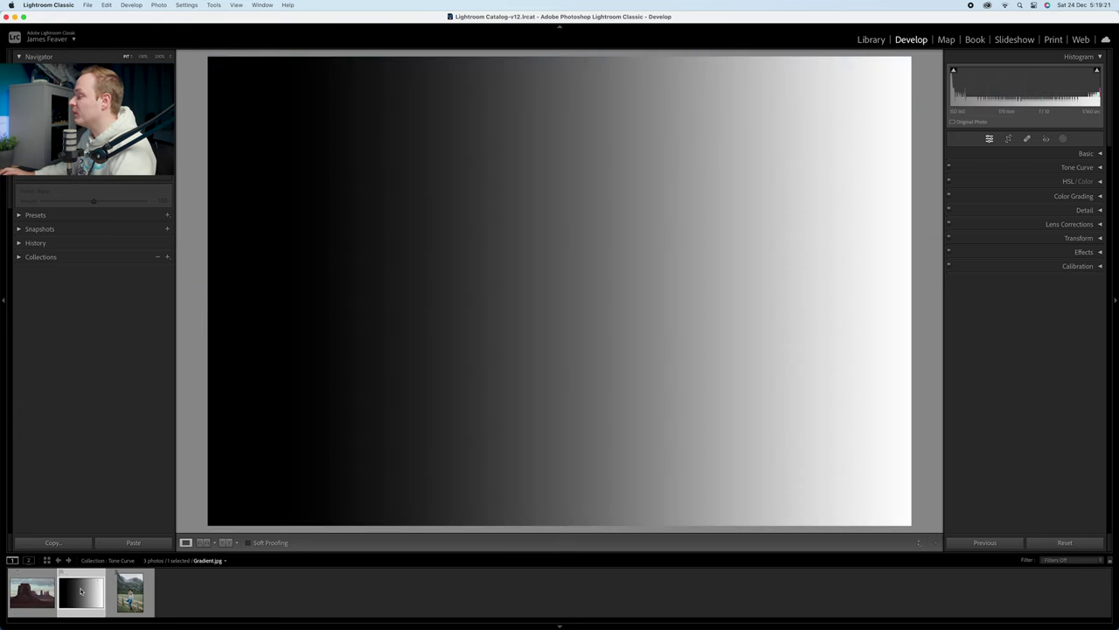
left_click(130, 592)
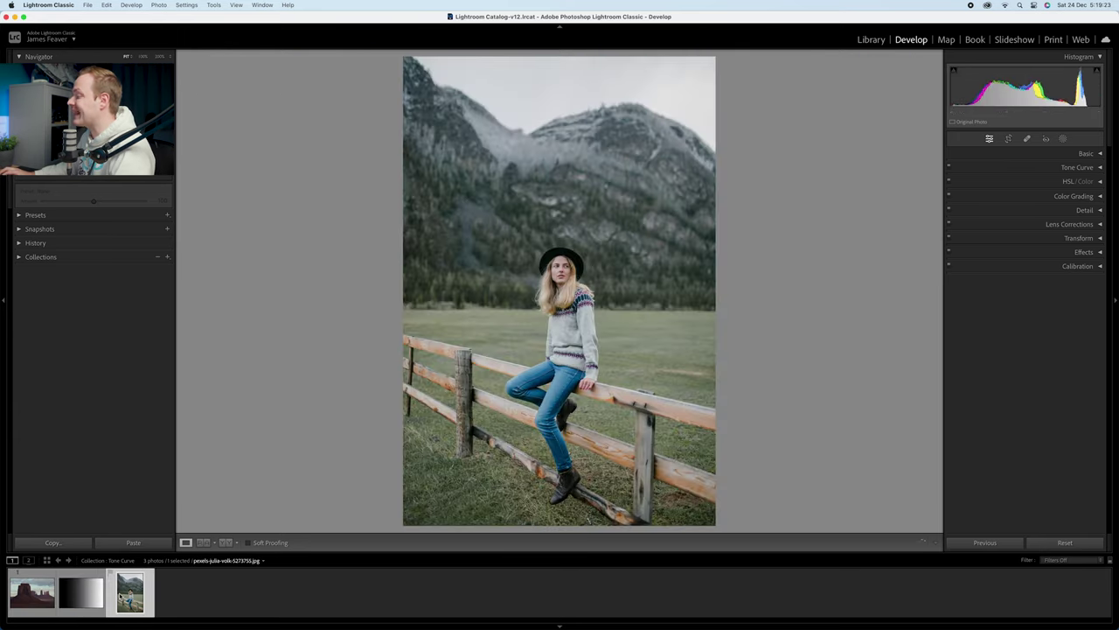
left_click(31, 592)
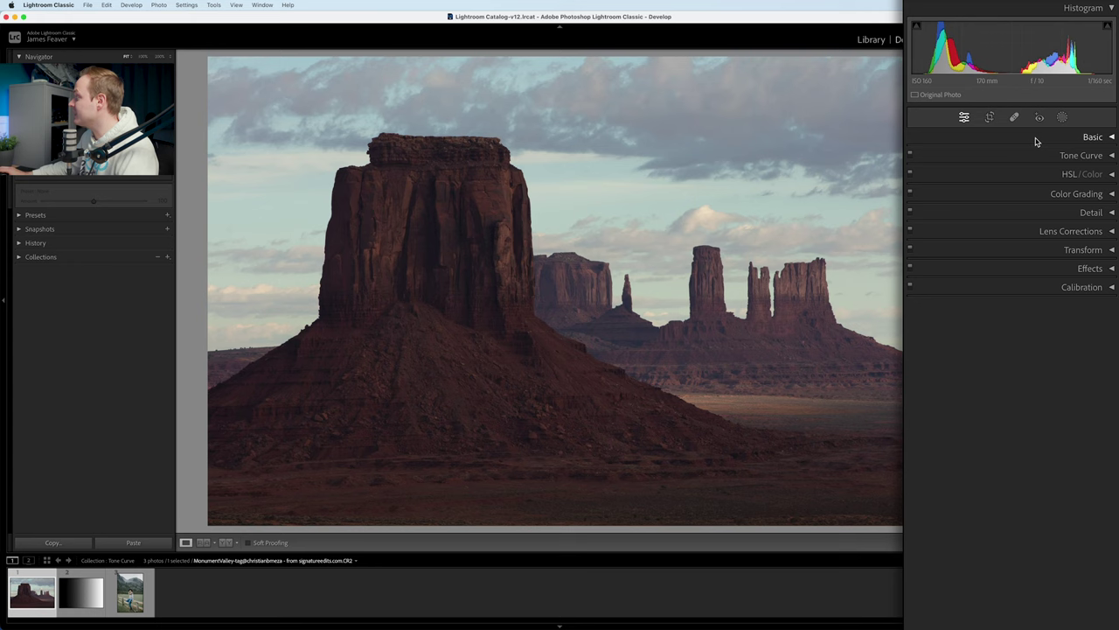
Expand the Tone Curve settings and briefly check the Basic tone adjustments, leaving only the Tone Curve expanded
left_click(1108, 157)
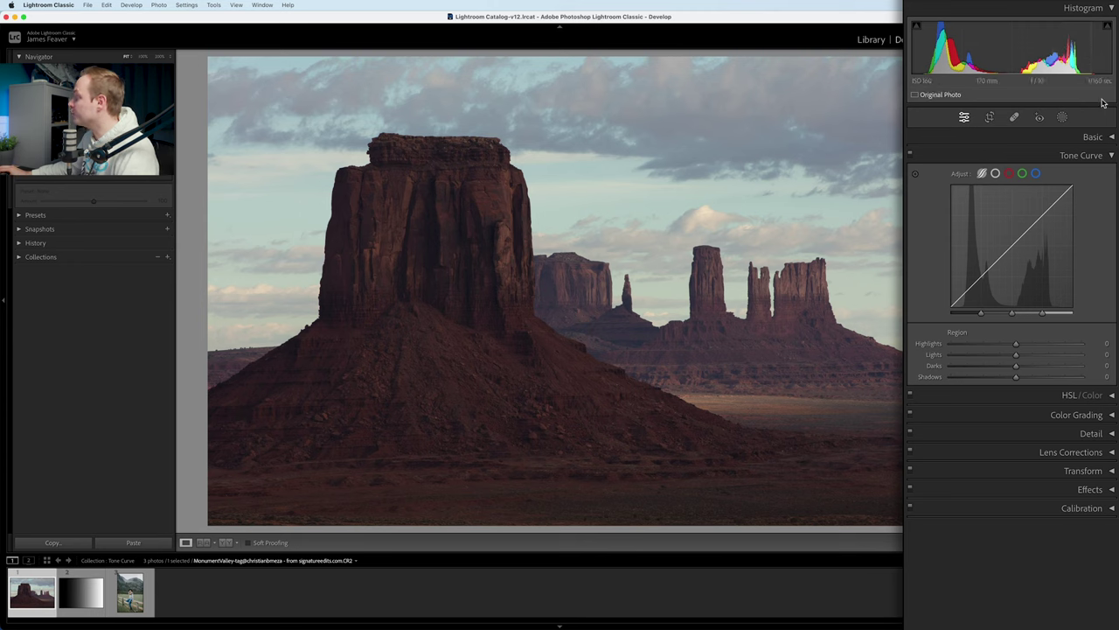
left_click(1112, 137)
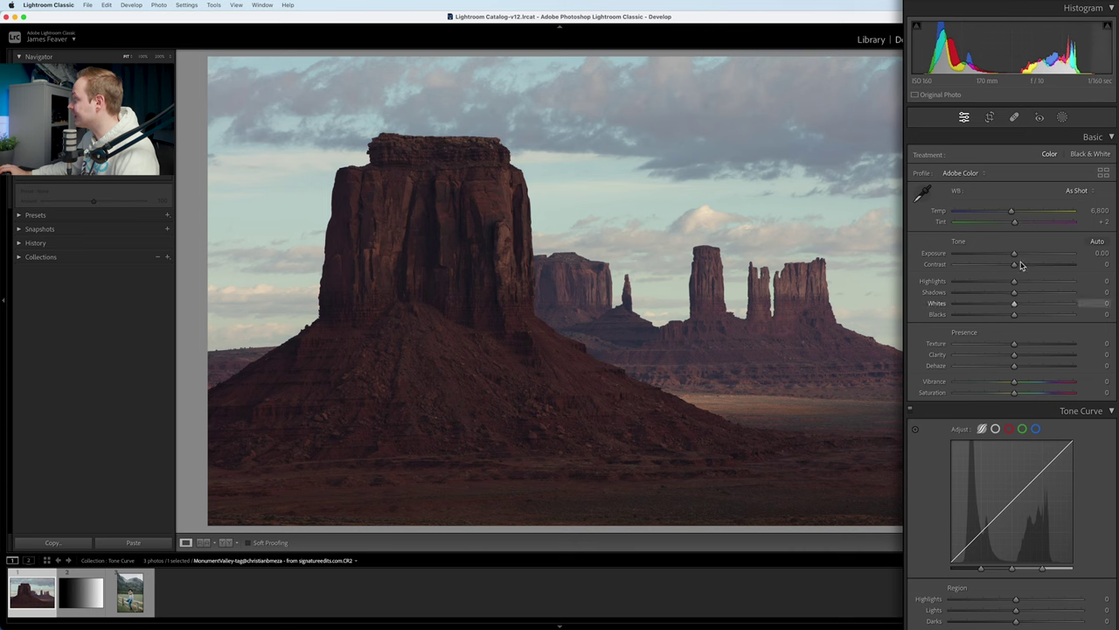
left_click(1112, 137)
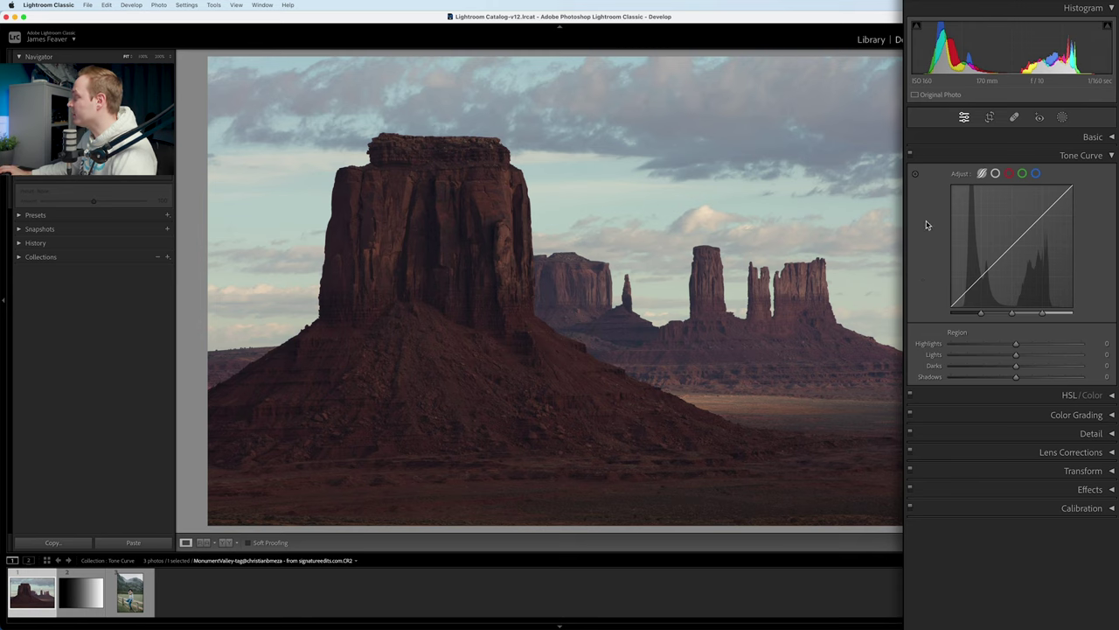
Look through the point curve and the red, green and blue channel curves, and return to the parametric curve
left_click(994, 174)
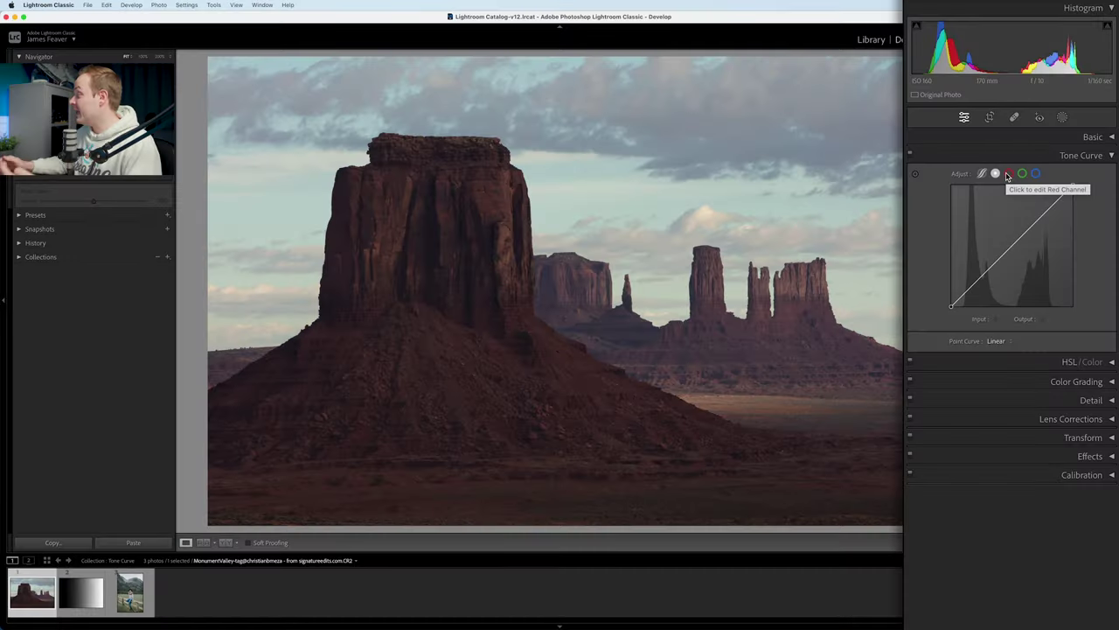
left_click(1008, 174)
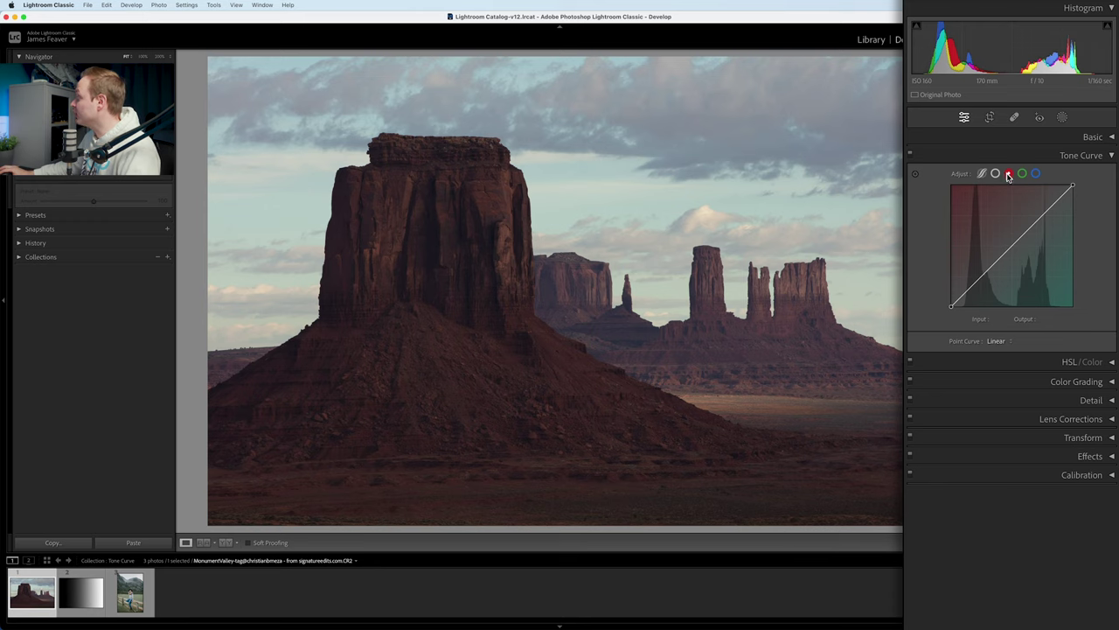
left_click(1023, 174)
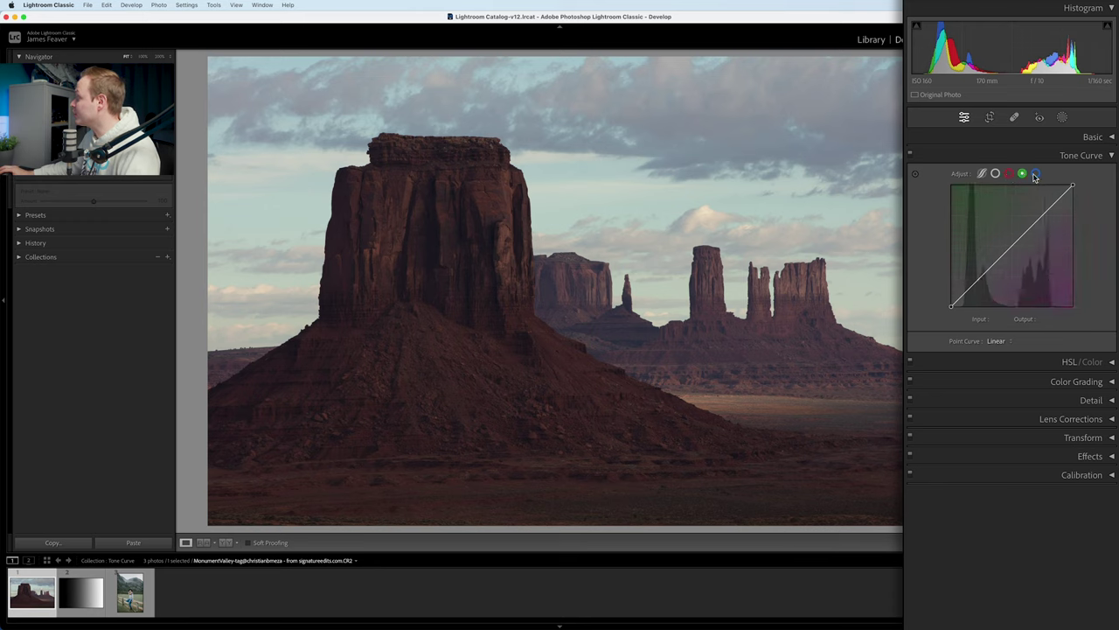
left_click(1036, 175)
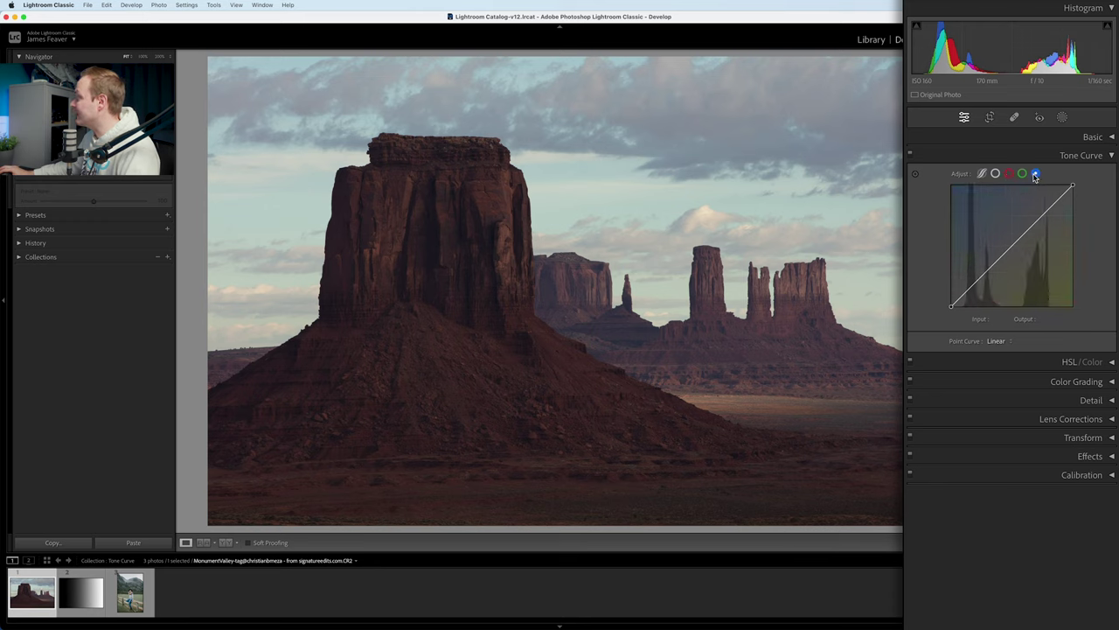
left_click(981, 174)
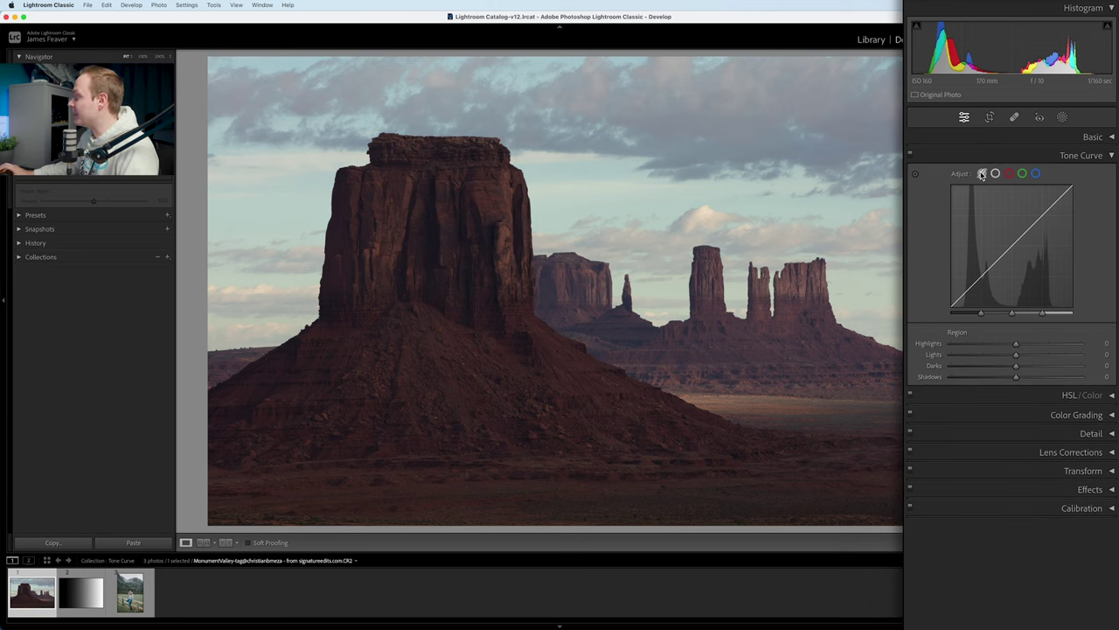
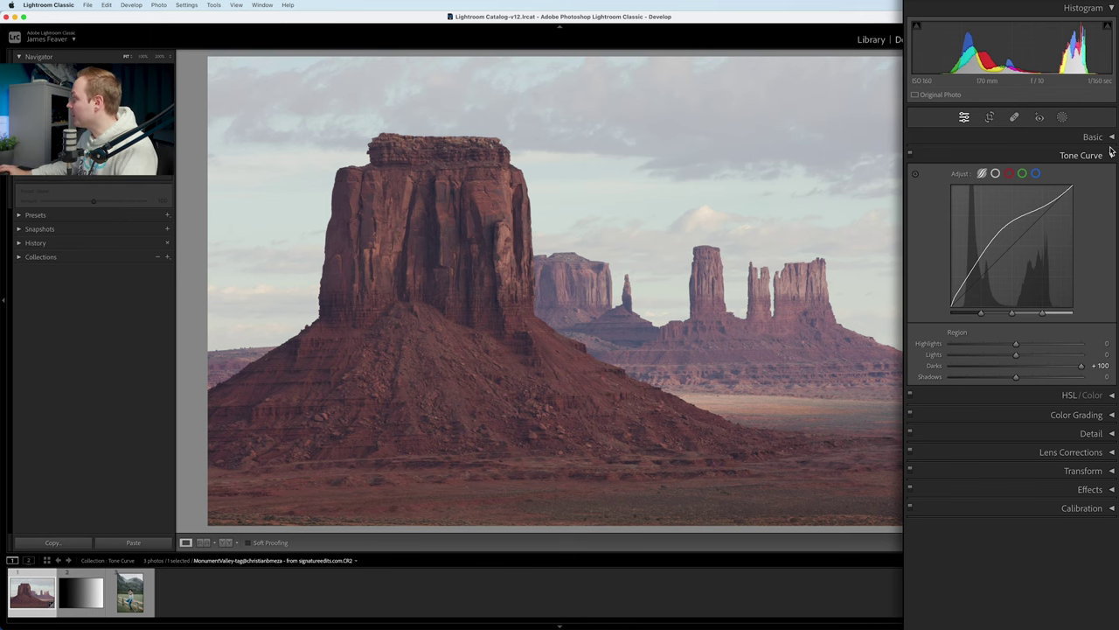
Try raising the Basic Shadows adjustment to +55, reset it to its default and collapse the Basic settings
left_click(1093, 136)
left_click_drag(1016, 293, 1046, 294)
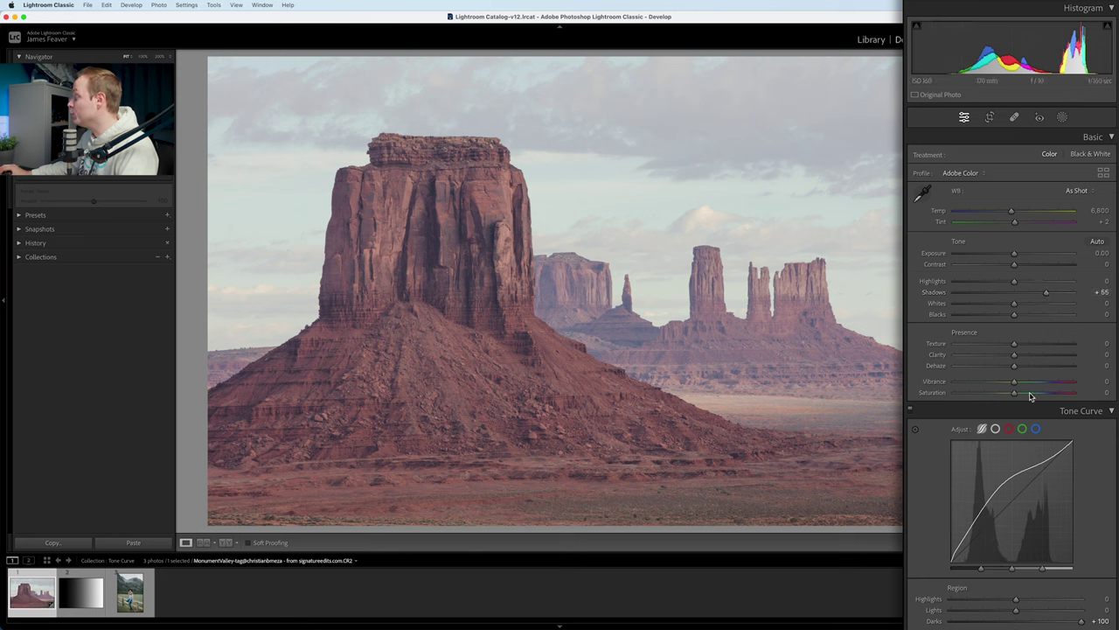
double_click(1043, 294)
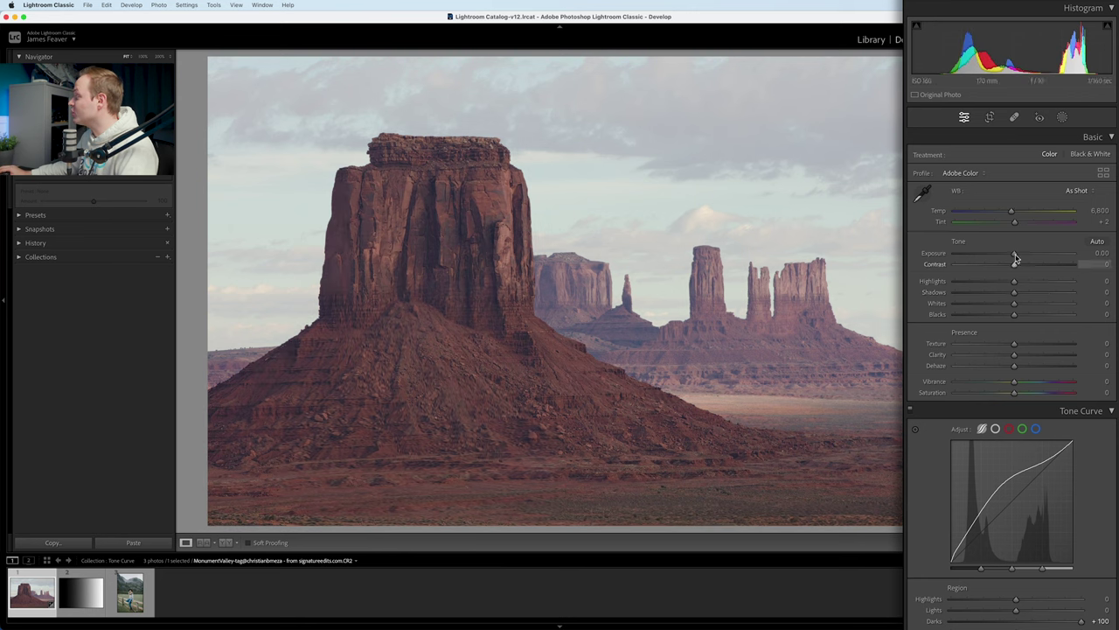
left_click(1093, 137)
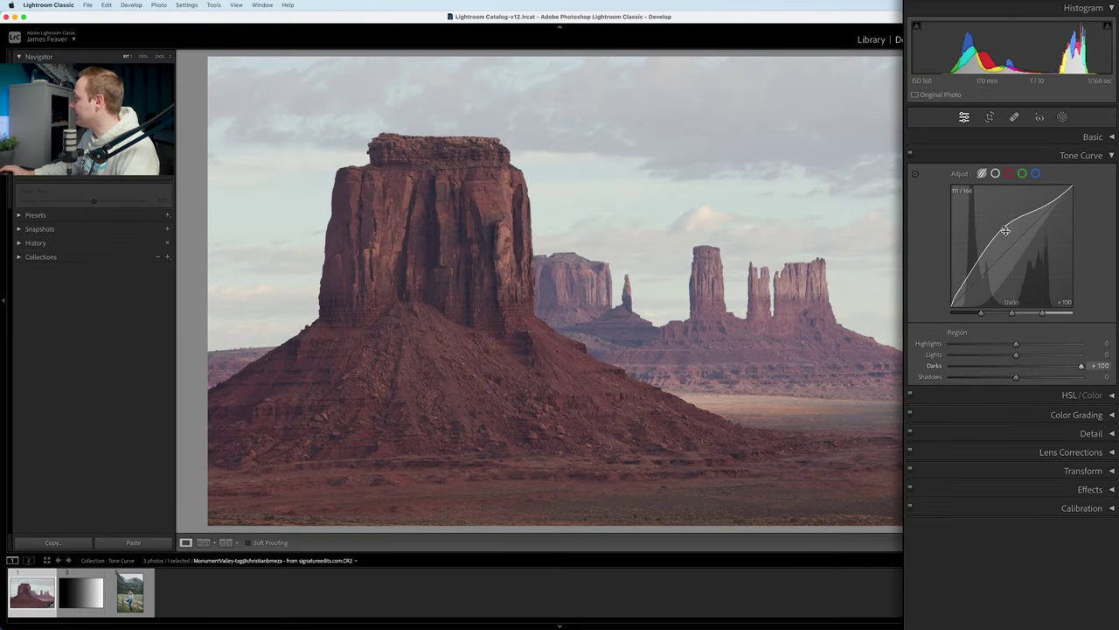
Reset the tone curve regions and shape an S-curve with Highlights +11, Lights +22, Darks −17 and Shadows −26
right_click(1046, 249)
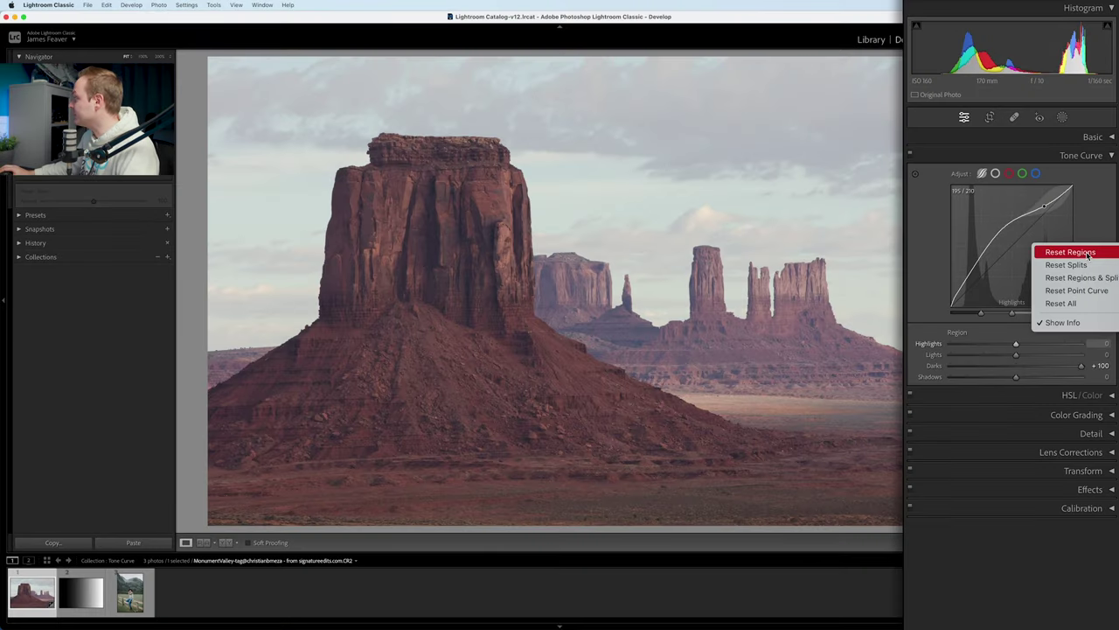
left_click(1070, 252)
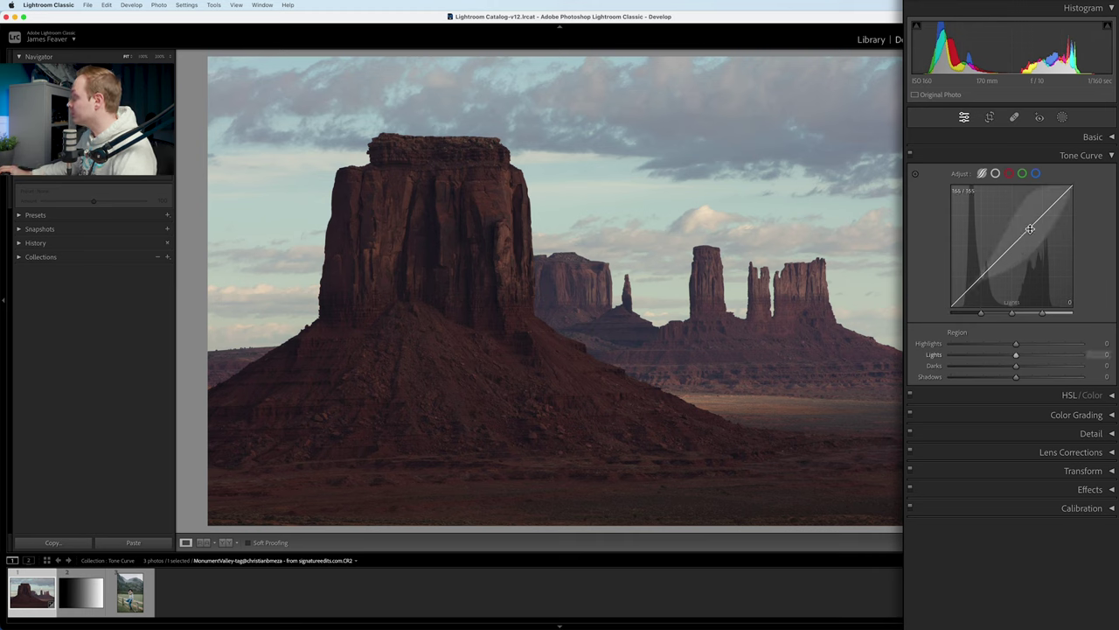
left_click_drag(1030, 227, 1027, 217)
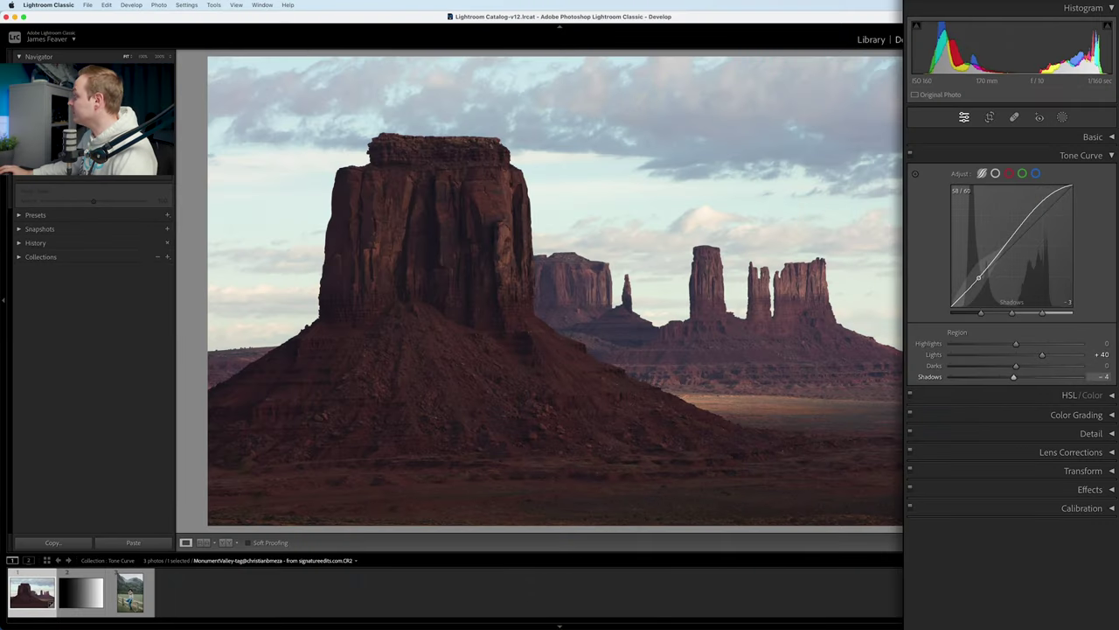
left_click_drag(978, 279, 979, 279)
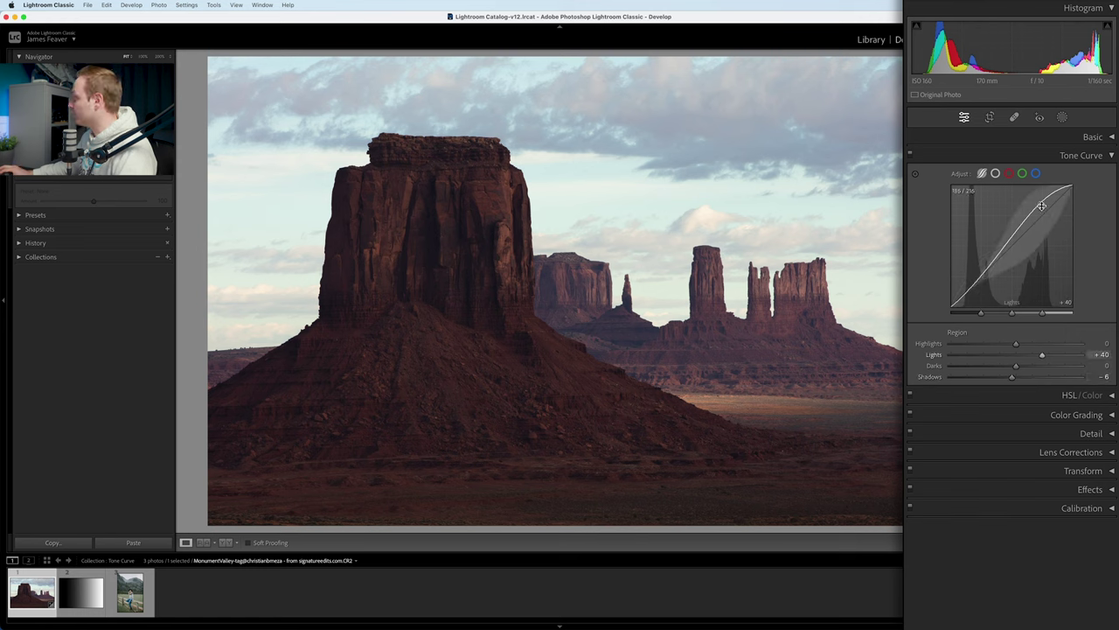
left_click_drag(1038, 202, 1038, 207)
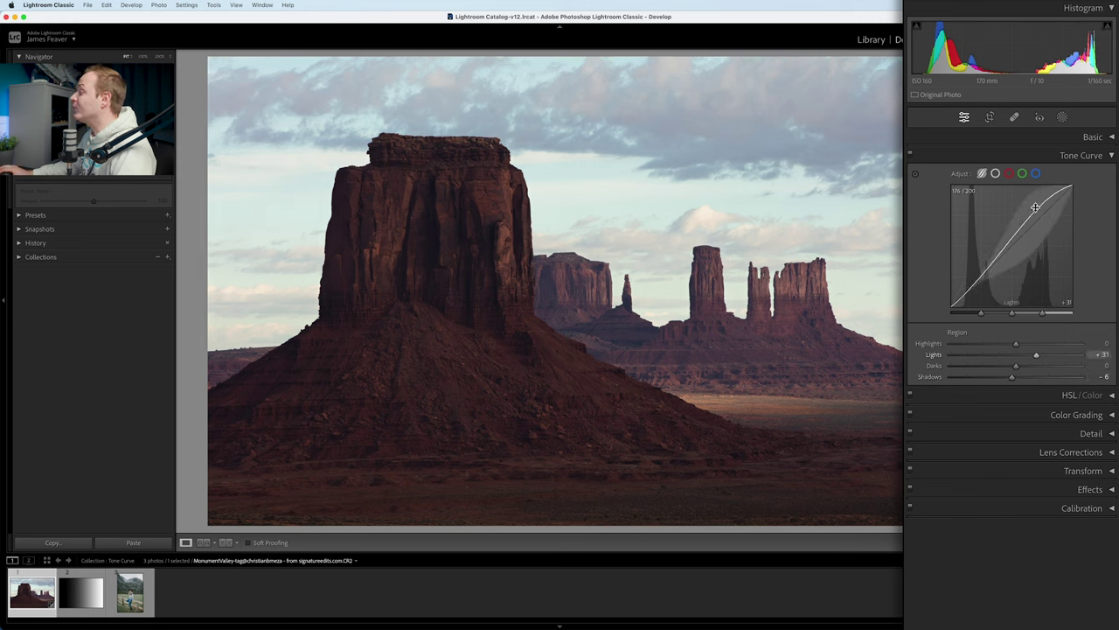
left_click_drag(1036, 210, 1036, 214)
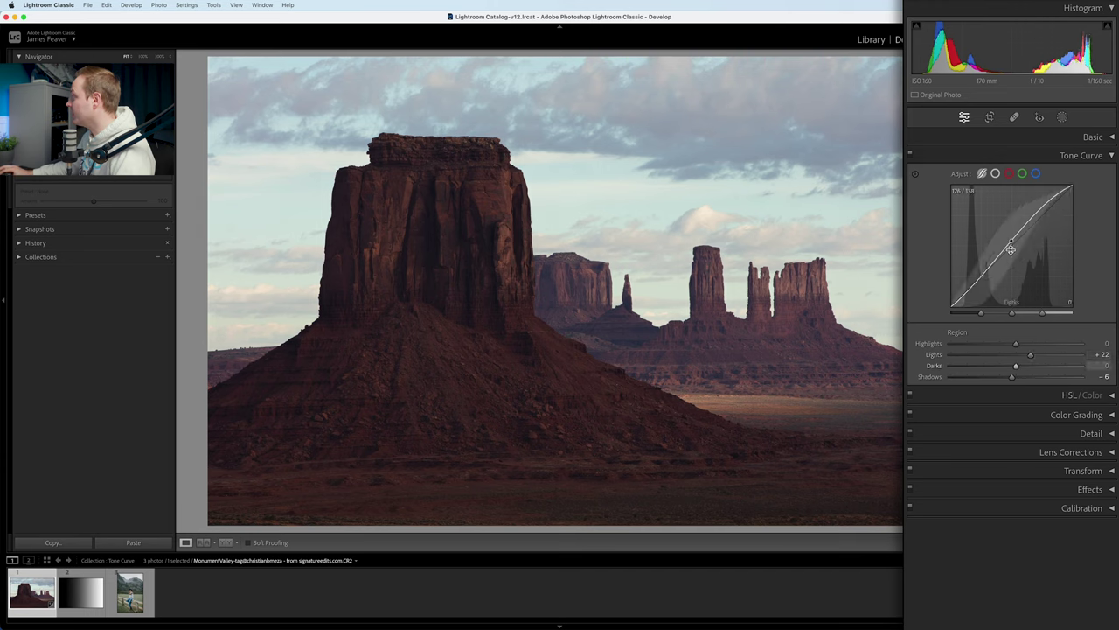
left_click_drag(985, 272, 984, 275)
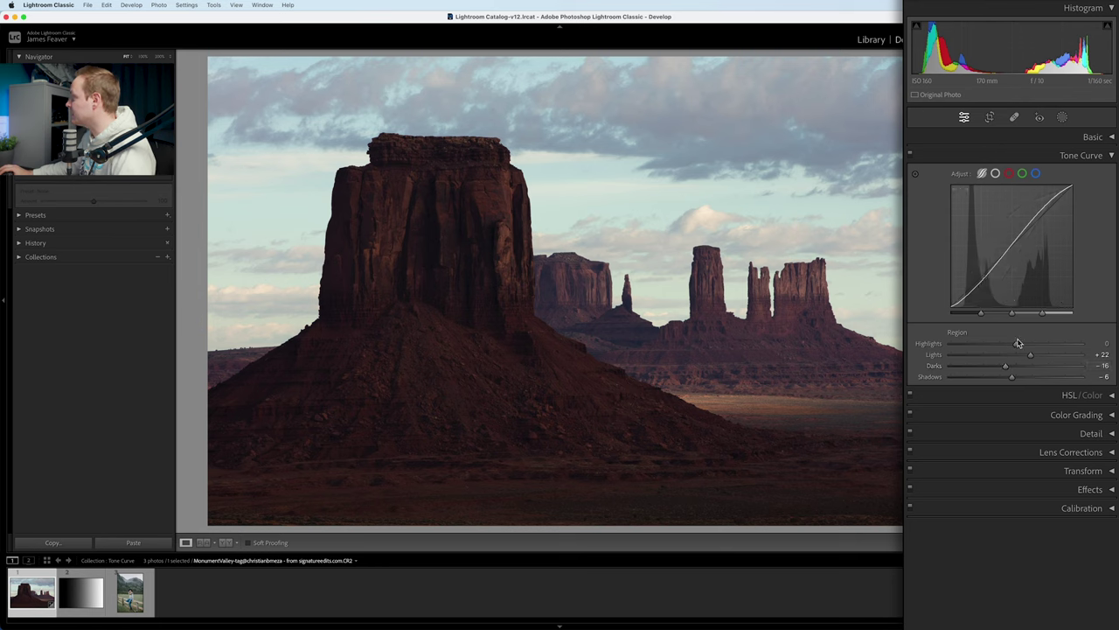
mouse_move(1016, 344)
left_mouse_down()
mouse_move(1028, 344)
mouse_move(987, 366)
mouse_move(989, 377)
mouse_move(1003, 366)
left_mouse_up()
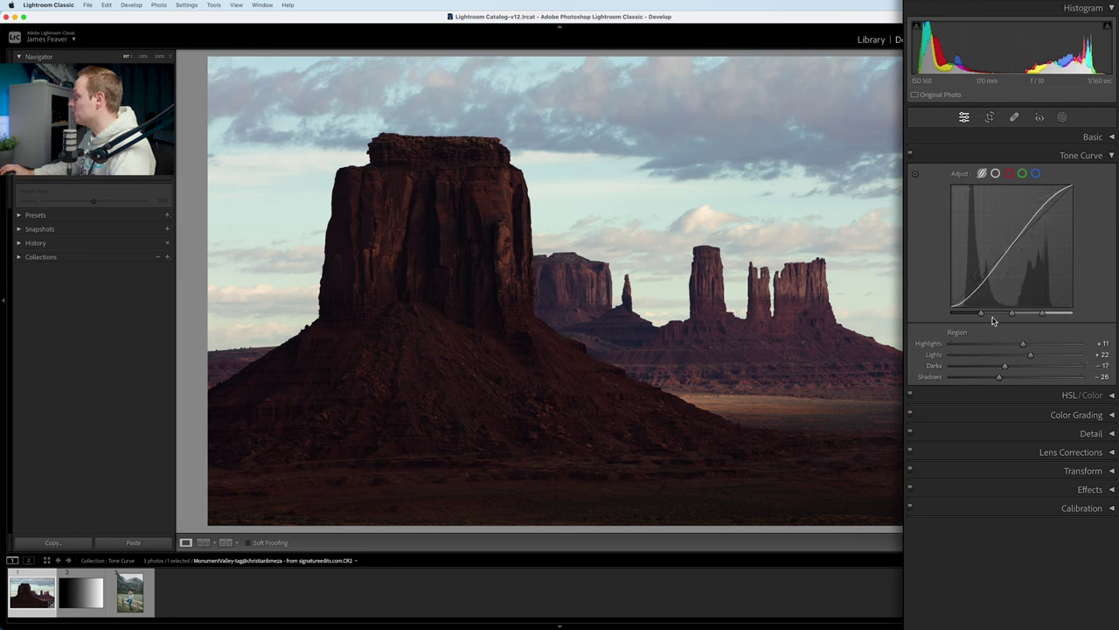
Adjust the split point between the Shadows and Darks regions of the parametric curve
left_click_drag(982, 319, 980, 319)
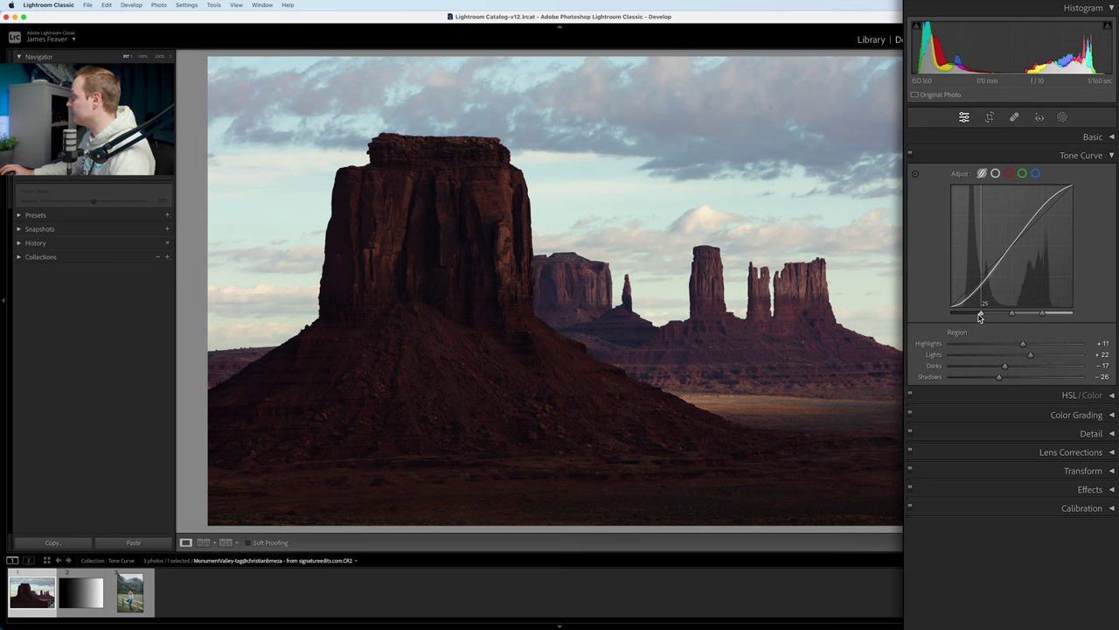